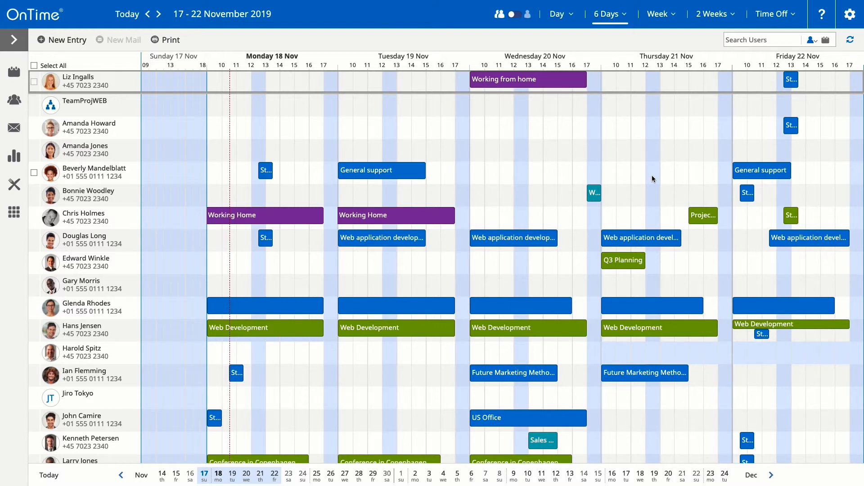
- Select the colleagues in the fourth, fifth, seventh, eighth and ninth rows and show only the selected people
click(35, 153)
click(34, 190)
click(34, 234)
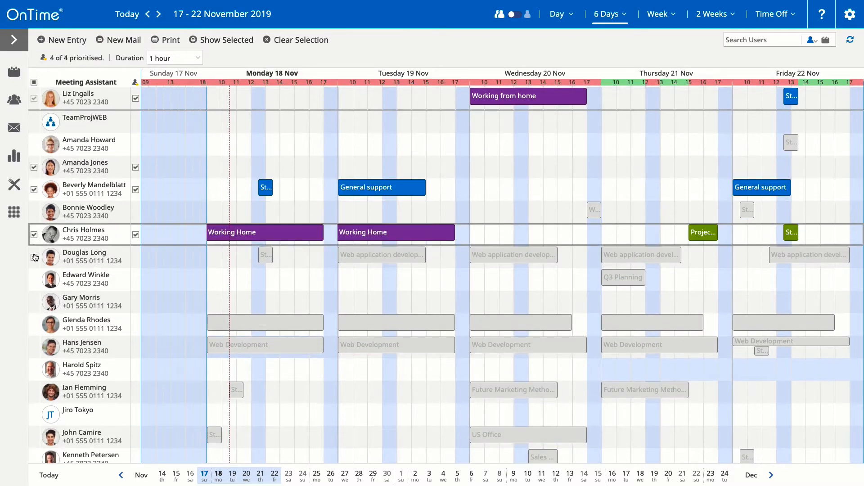
click(35, 257)
click(34, 280)
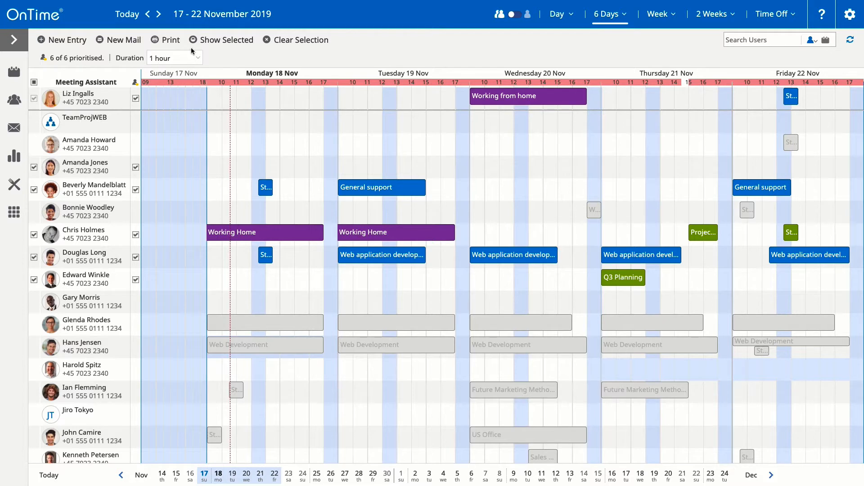
click(215, 43)
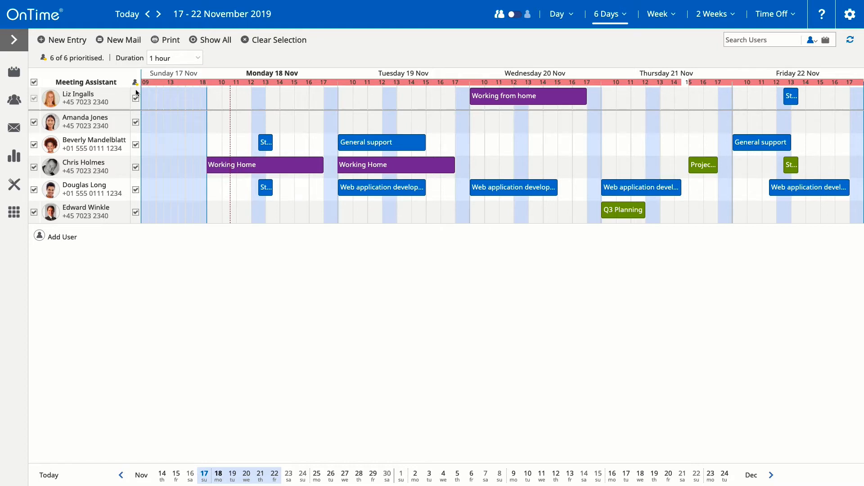
- Unprioritise the attendee doing web application development and create a one-hour meeting on Thursday 21 November from 13:30 to 14:30
click(136, 191)
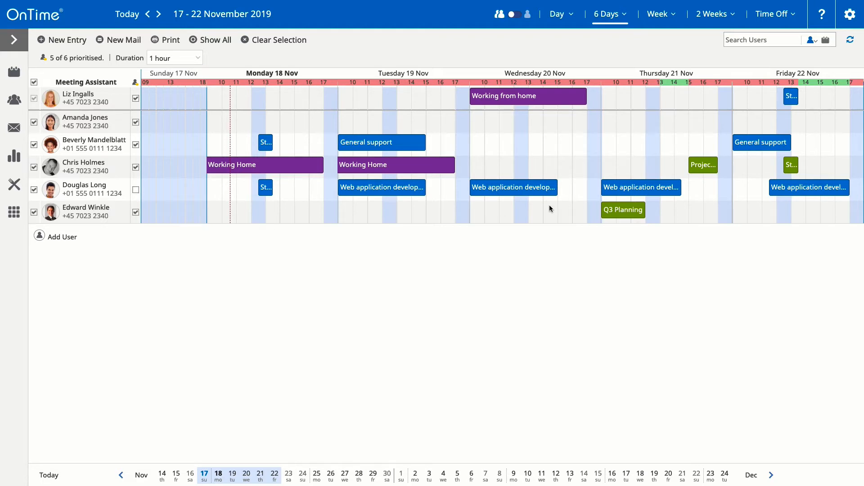
click(671, 98)
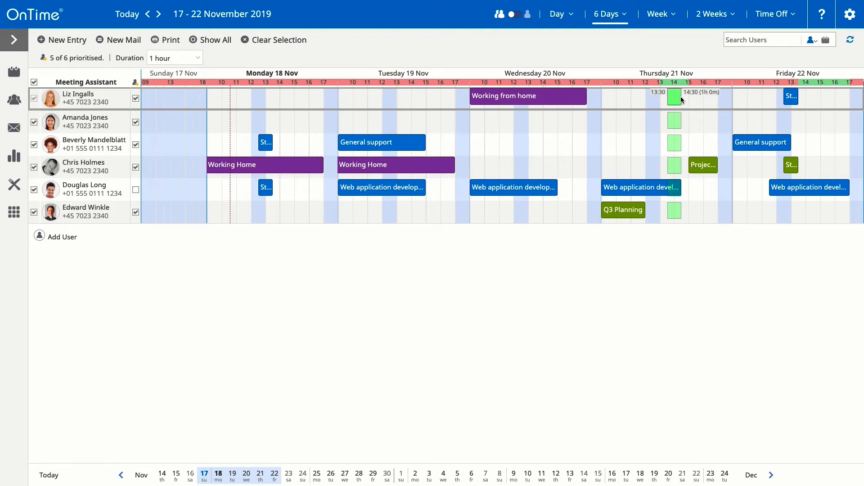
mouse_move(682, 100)
mouse_down()
mouse_move(704, 100)
mouse_move(681, 101)
mouse_up()
click(680, 100)
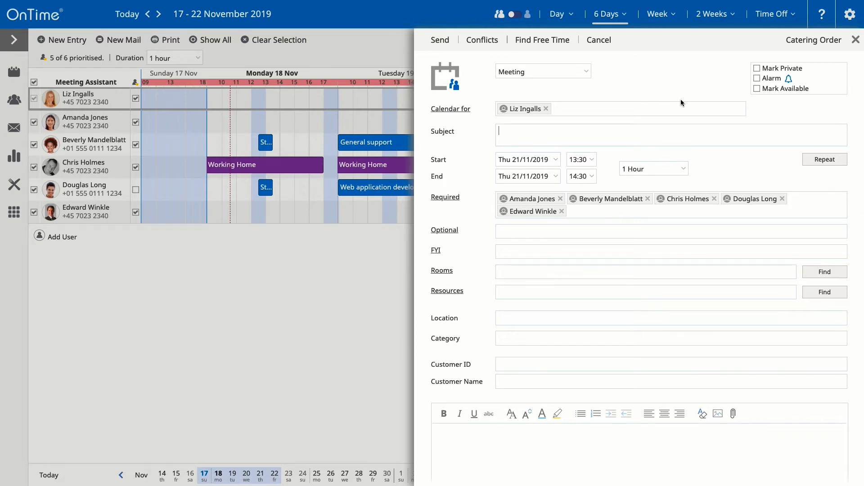
- Check the new meeting's attendee conflicts and view the suggested free times without choosing one
click(492, 41)
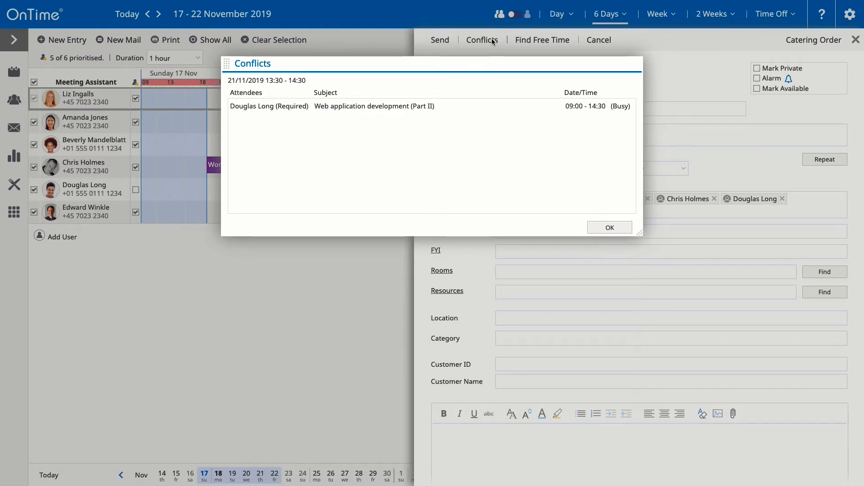
click(618, 229)
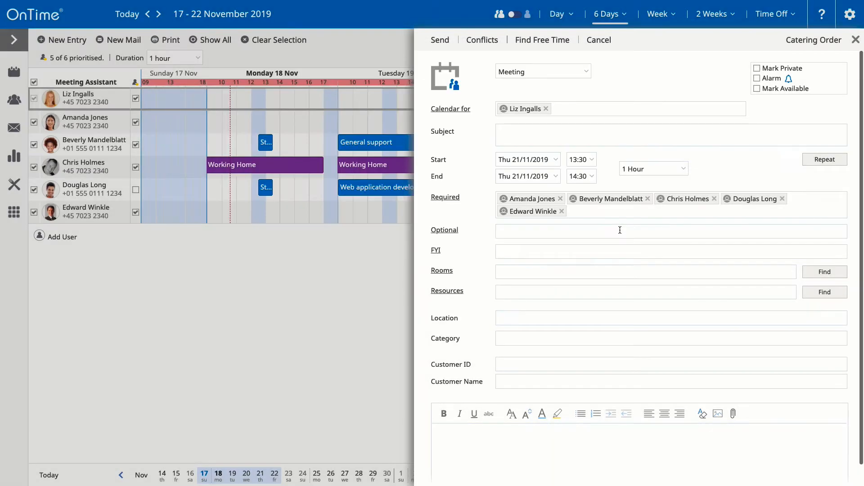
click(564, 45)
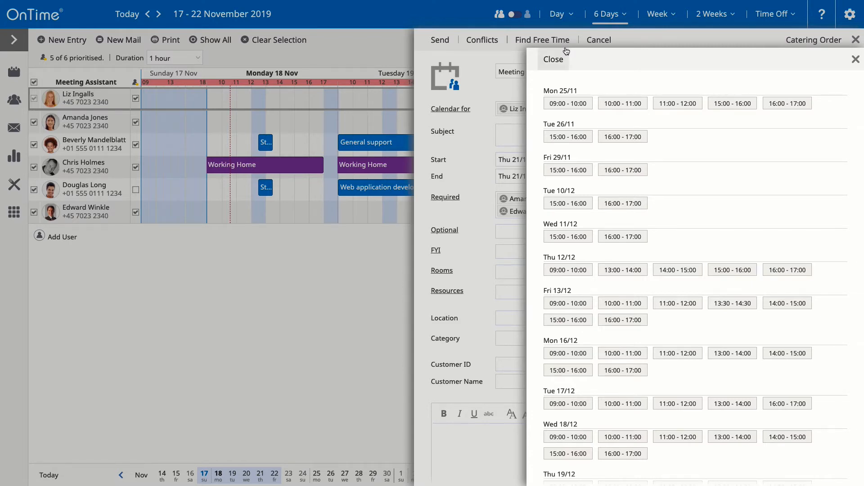
click(561, 58)
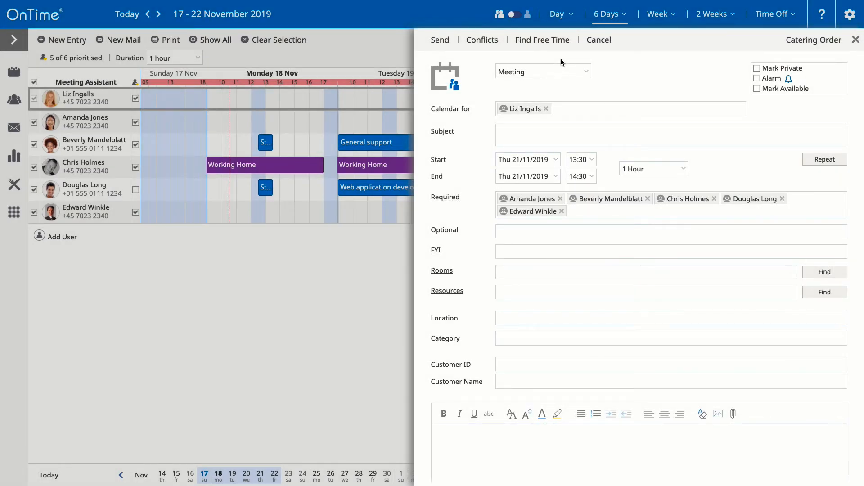
- Keep Meeting as the entry type and set the subject to Project Meeting
click(561, 74)
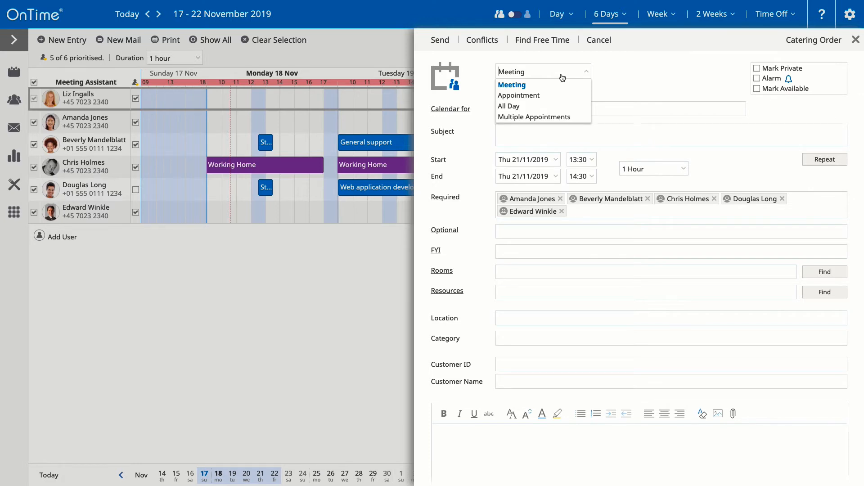
click(562, 74)
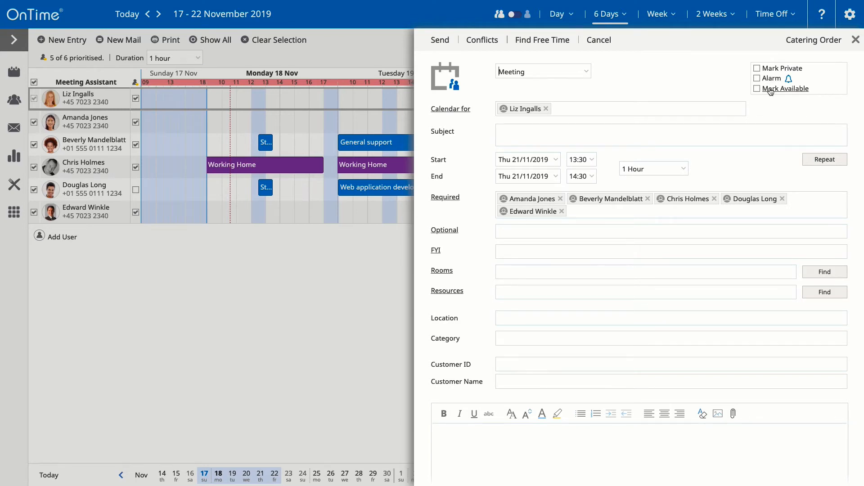
click(658, 139)
text(Proj)
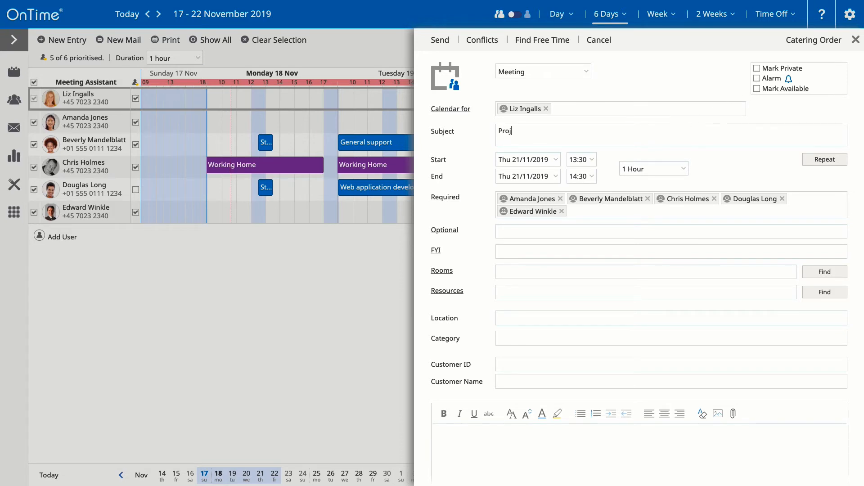
text(ect Meeting)
- Search for available rooms at the London site for 2 attendees and add room 1203 C - London to the meeting
click(450, 230)
click(472, 229)
click(830, 273)
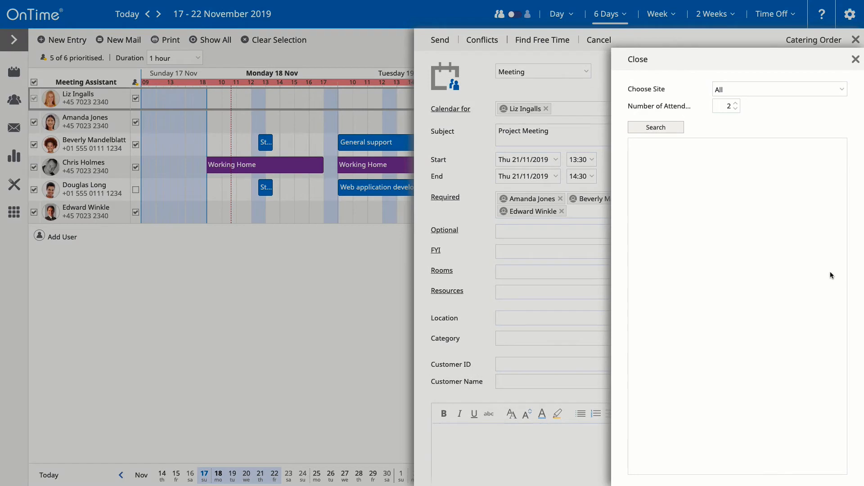
click(731, 89)
click(725, 123)
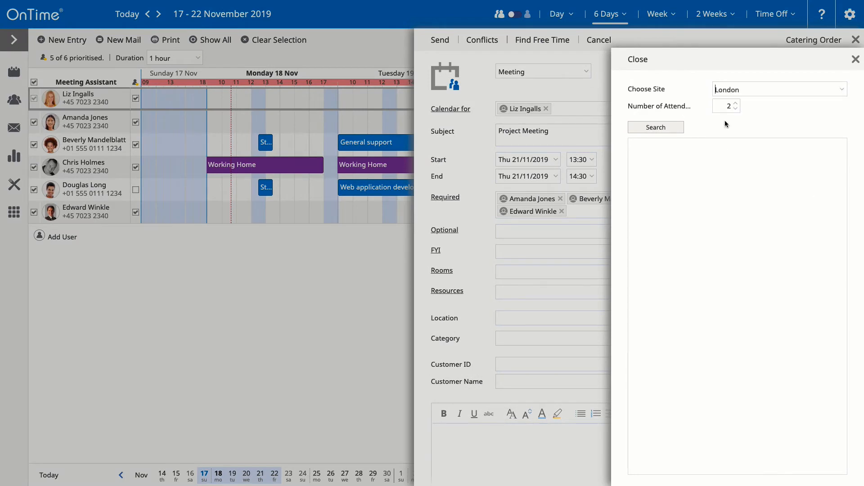
click(673, 128)
click(685, 150)
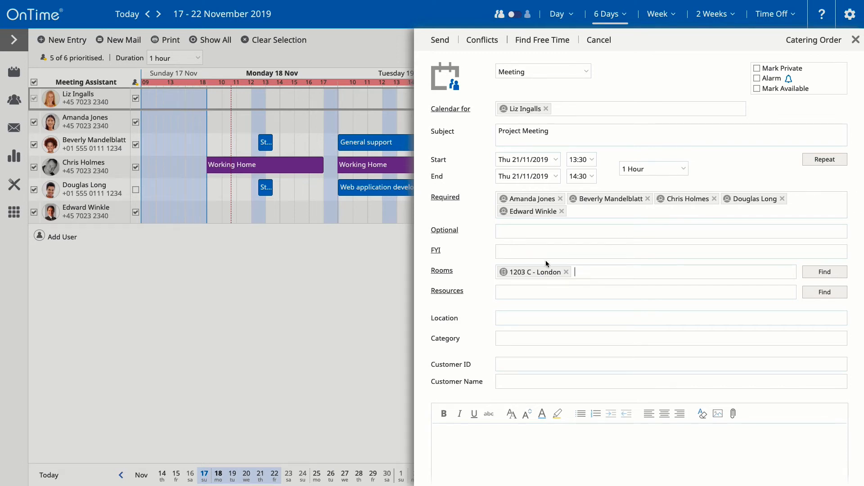
- Assign the category Projects to the meeting
click(501, 341)
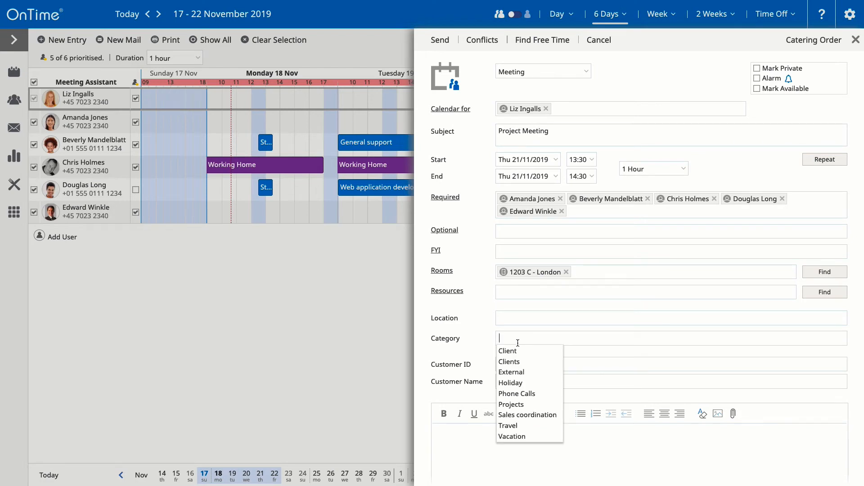
click(506, 404)
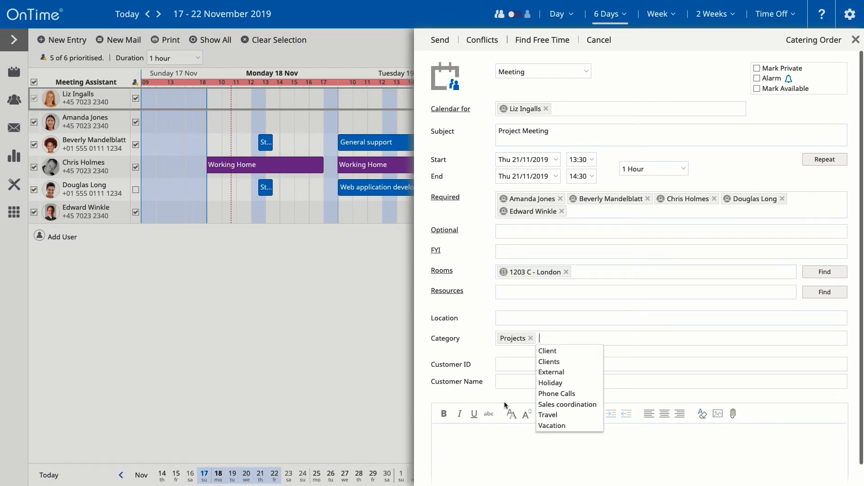
click(505, 404)
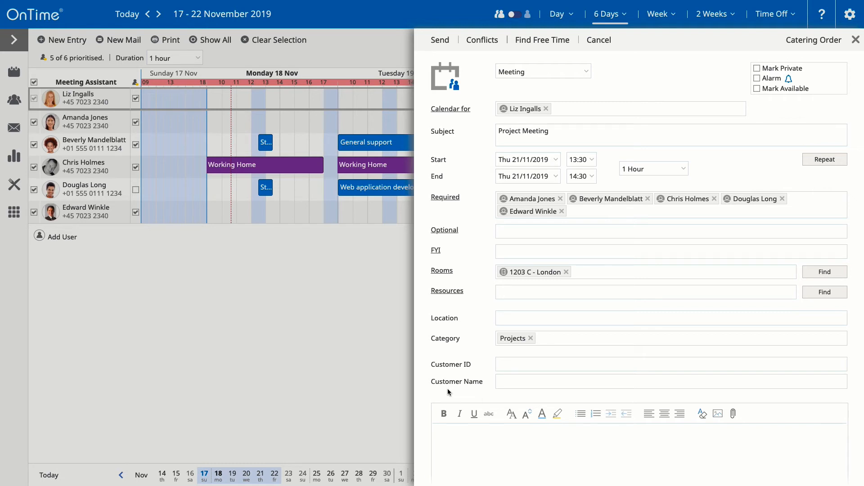
- Write a bold Agenda heading in the meeting description, followed by the plain lines Introduction, Coordination and Goals
click(436, 452)
key(ctrl+b)
text(Agenda)
key(Return)
key(ctrl+b)
text(Intr)
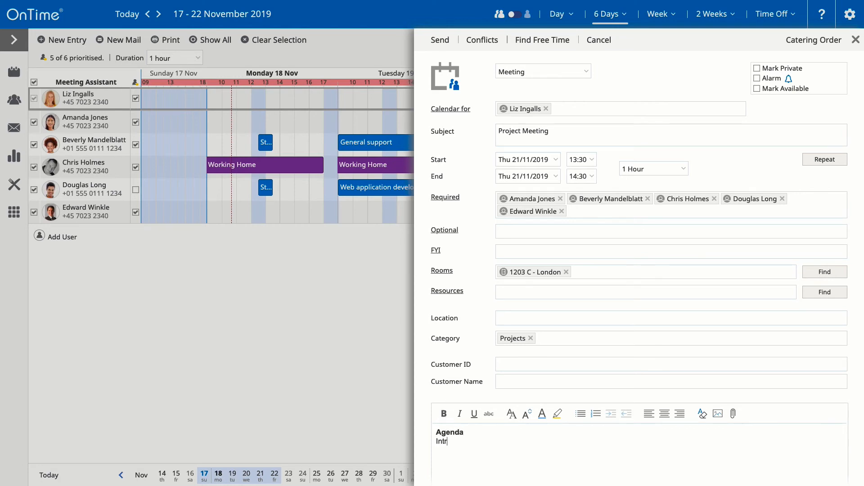
text(oduction)
key(Return)
text(Coordination)
key(Return)
text(Goals)
- Format the three agenda items in the description as a numbered list
drag(457, 459, 436, 441)
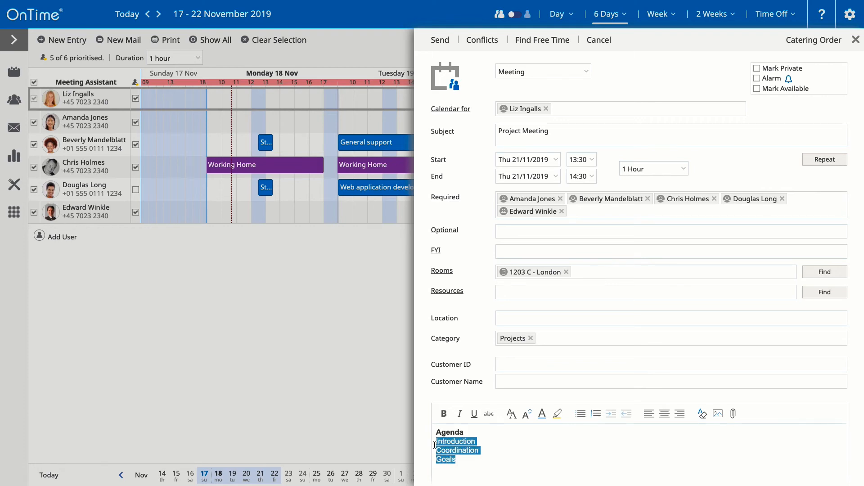
click(596, 416)
click(497, 461)
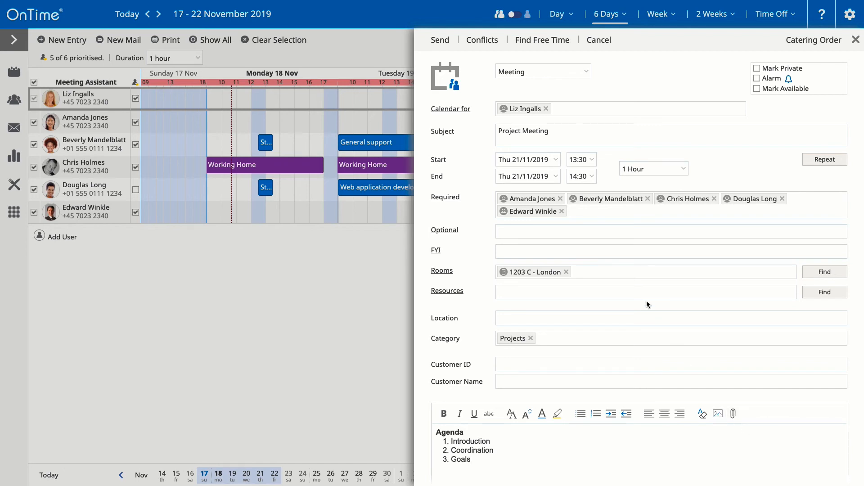
- Send the Project Meeting invitation despite the attendee conflict
click(444, 45)
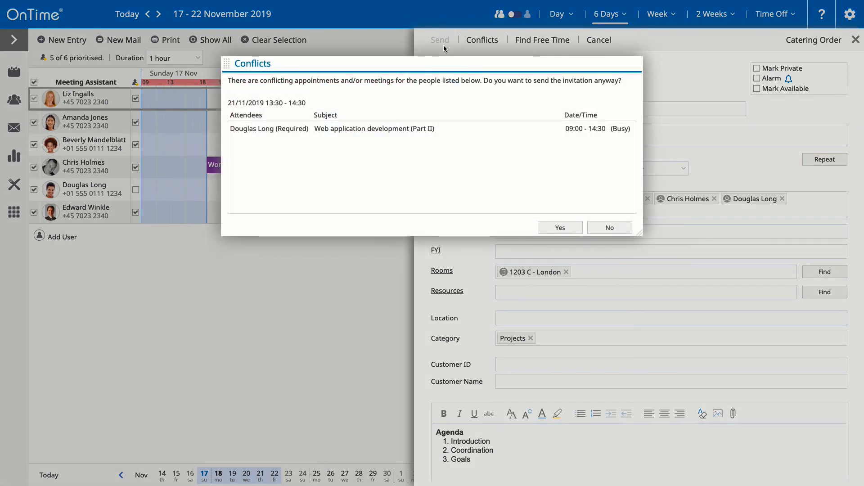
click(561, 228)
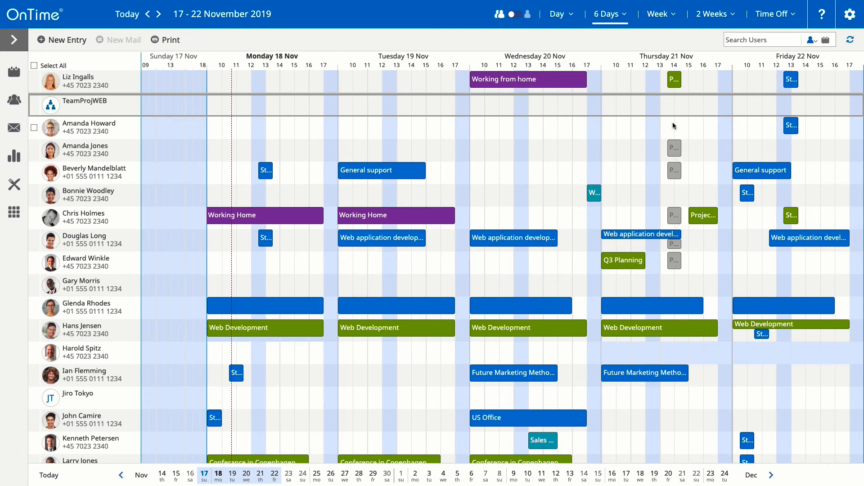
- Reopen the Project Meeting from the calendar owner's Thursday 21 November schedule and resend its invitation anyway
click(674, 84)
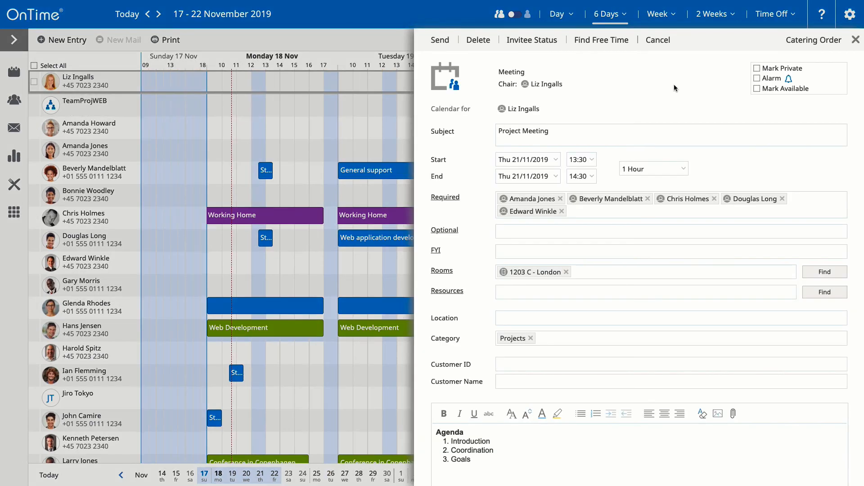
click(448, 47)
click(569, 228)
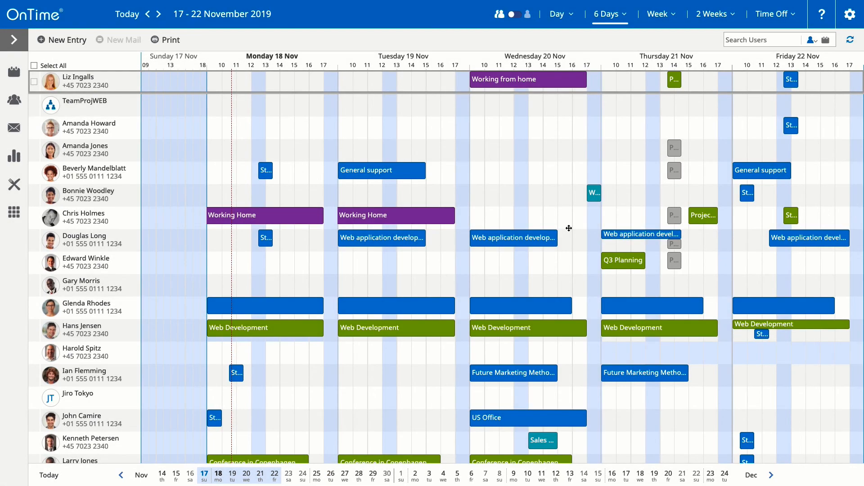
- View the Project Meeting's details in the read-only preview and close it
click(673, 83)
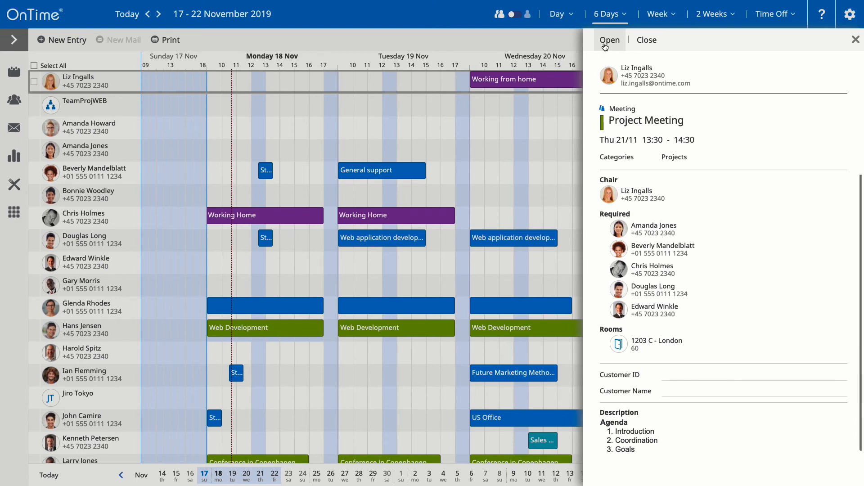
click(568, 47)
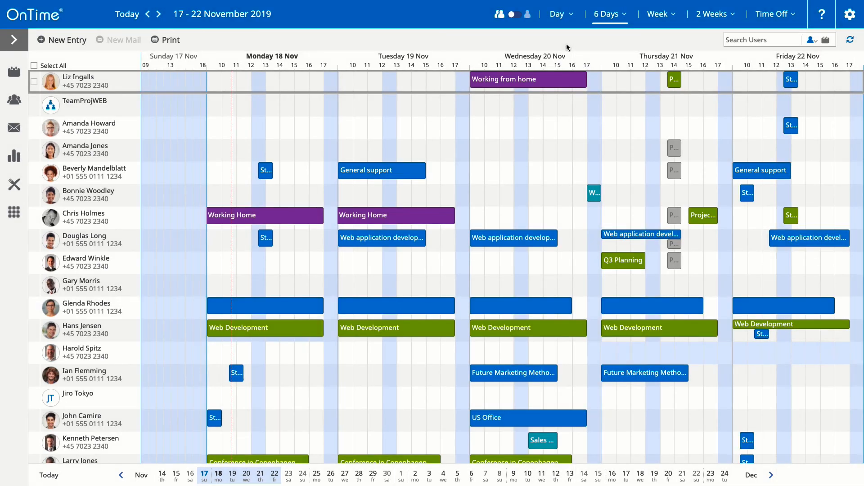